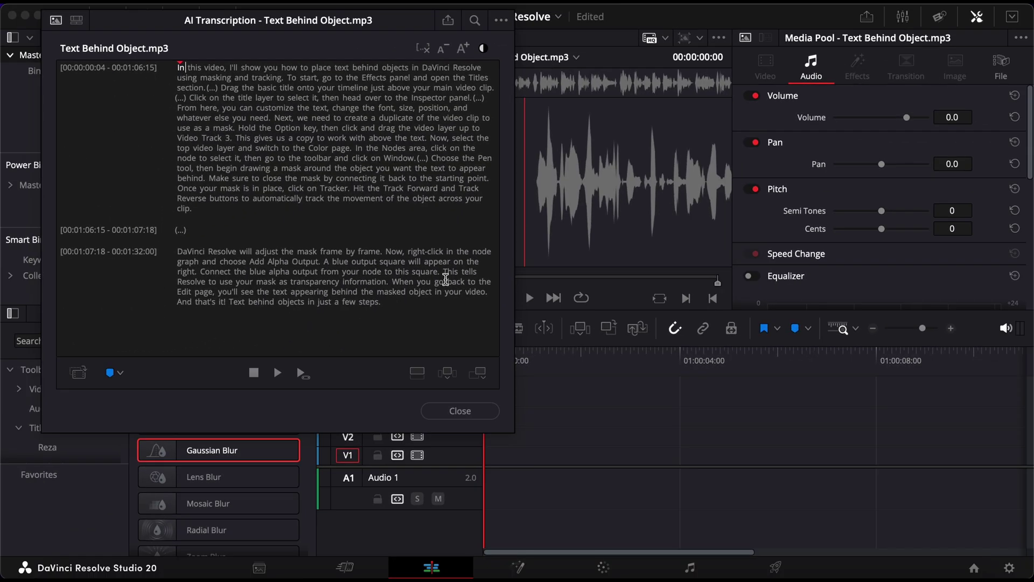
Select the entire generated transcript text in the AI Transcription window
left_click_drag(380, 302, 177, 68)
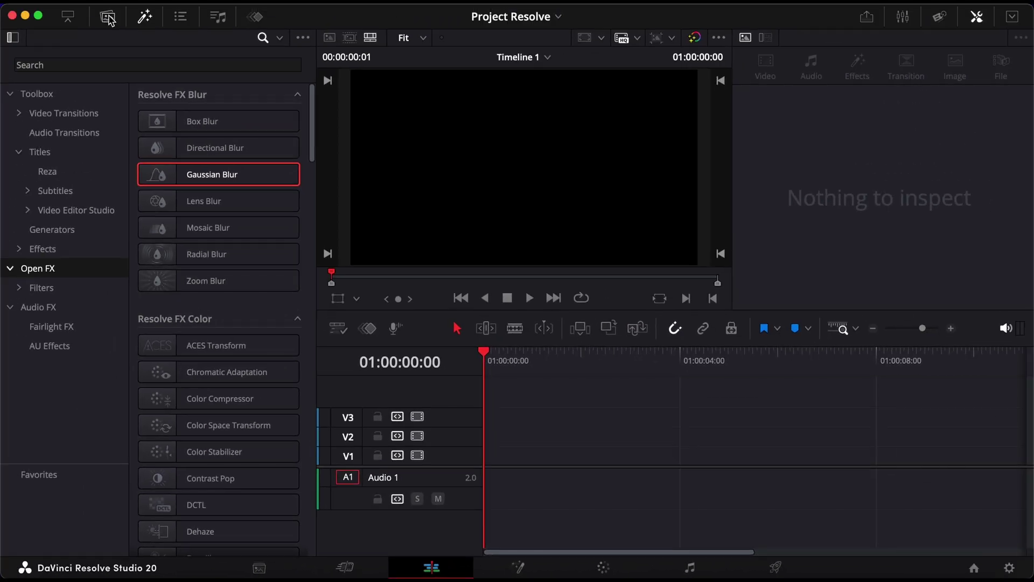
Transcribe the Text Behind Object clip from the Media Pool using AI Audio Transcription
left_click(130, 20)
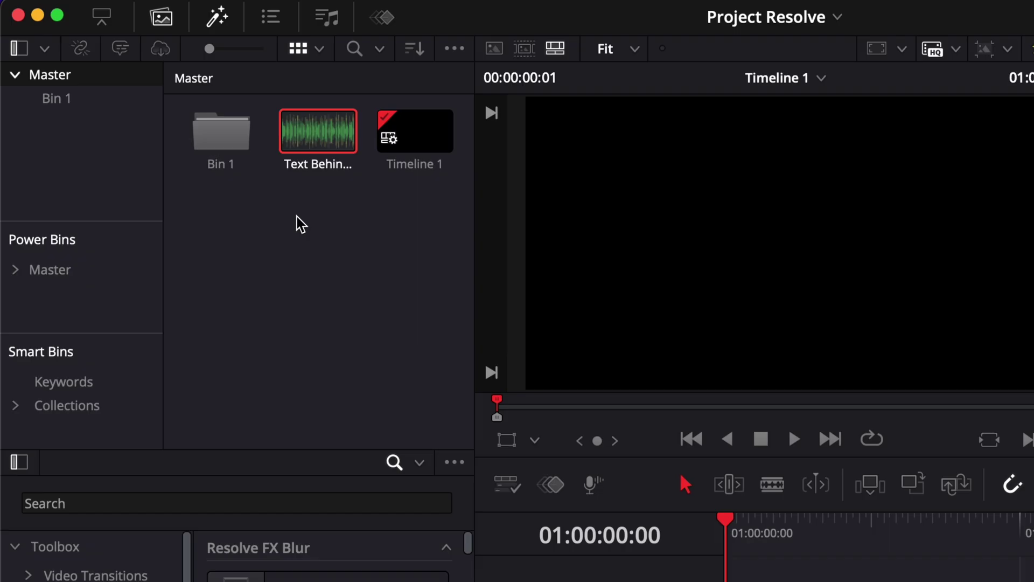
left_click(224, 212)
right_click(318, 132)
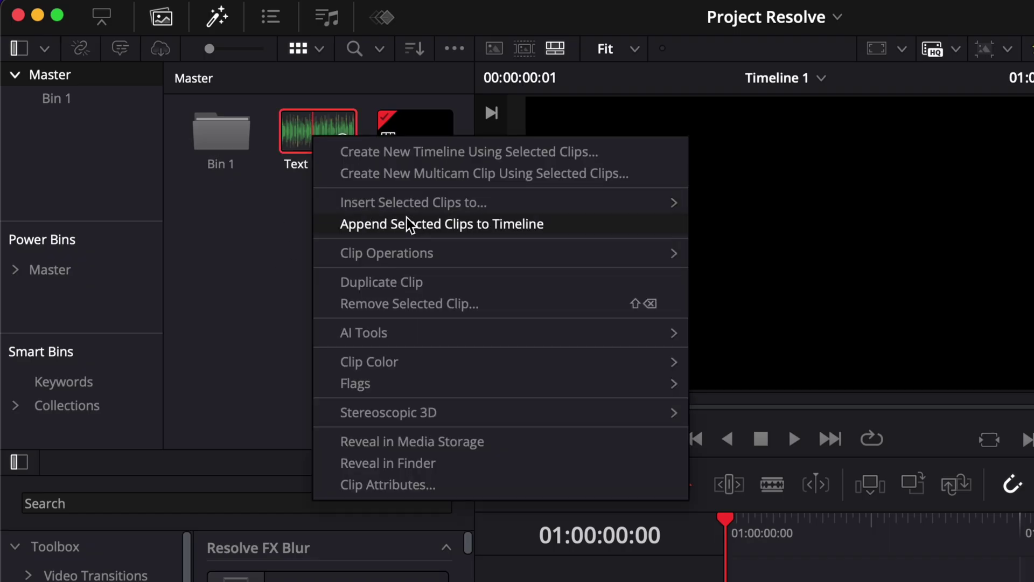
mouse_move(243, 227)
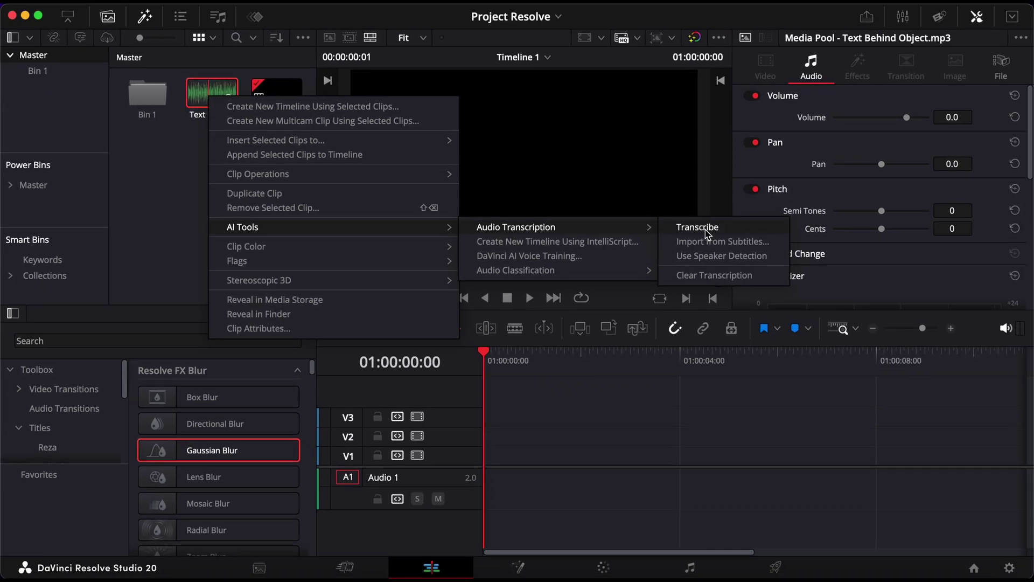
left_click(707, 232)
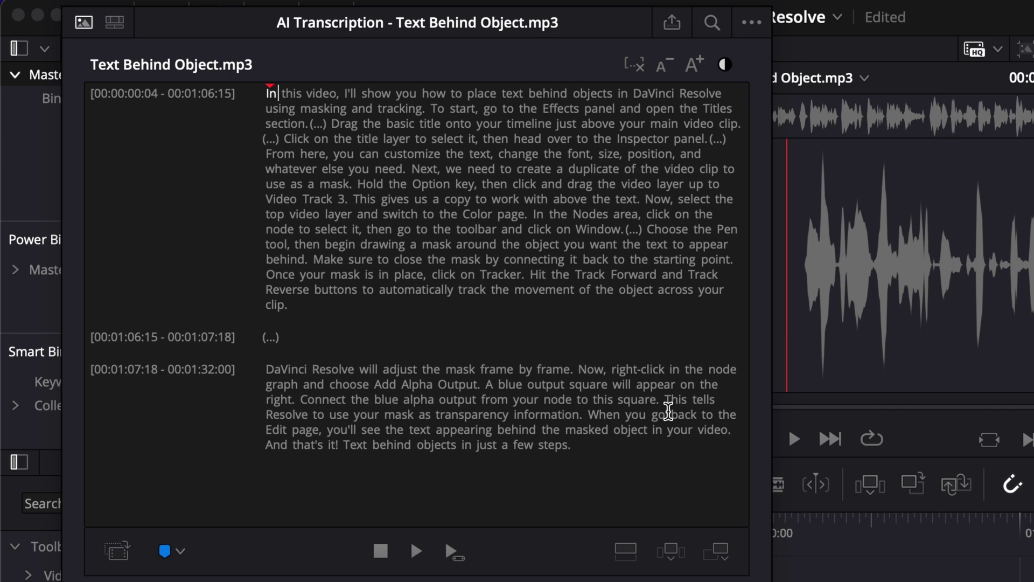
Flag all silent (...) gaps in the transcript with Remove Silent Portions
left_click_drag(292, 338, 251, 337)
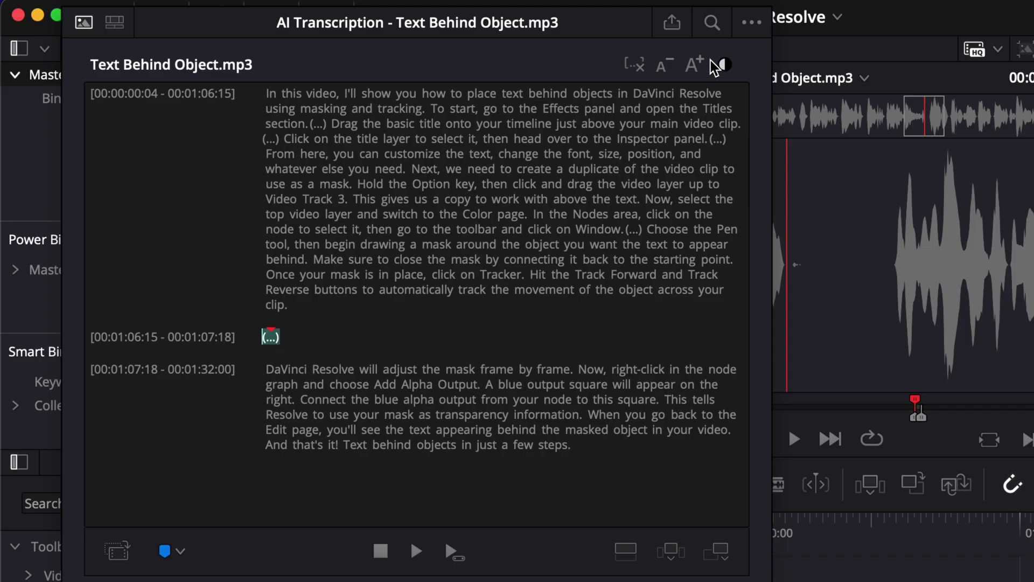
left_click(752, 24)
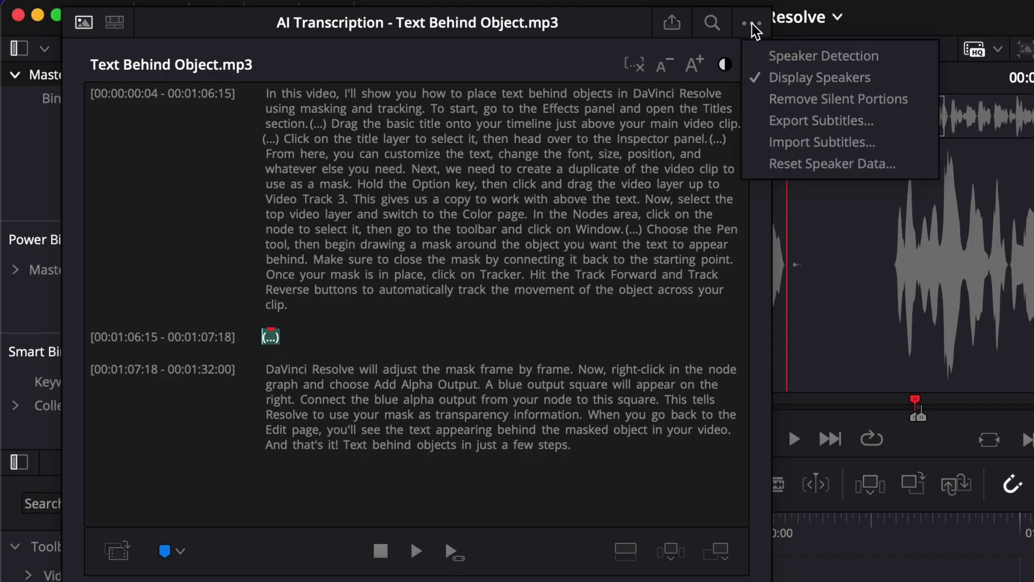
left_click(815, 99)
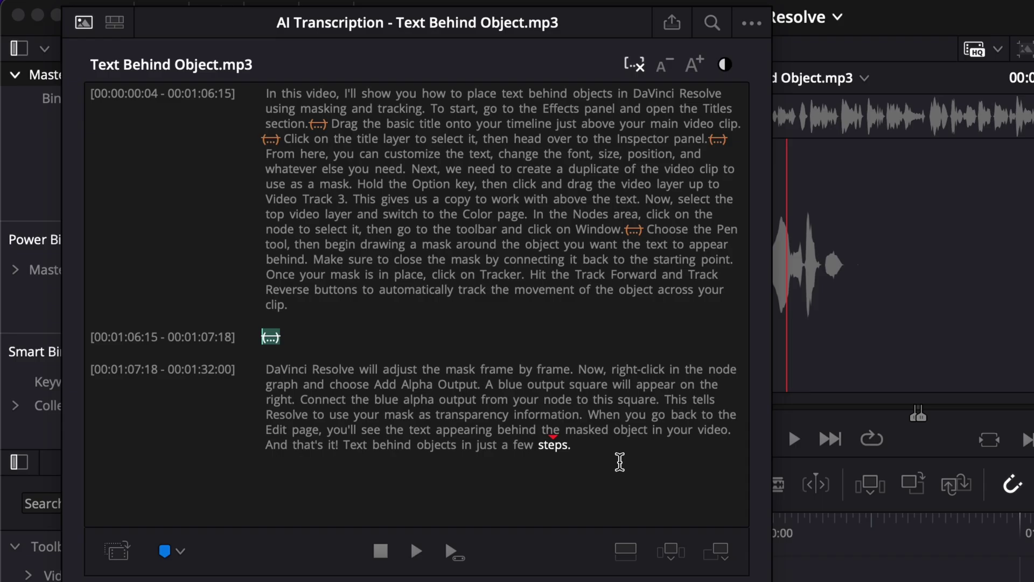
Select the full trimmed transcript and insert it into the timeline
left_click_drag(615, 469, 270, 112)
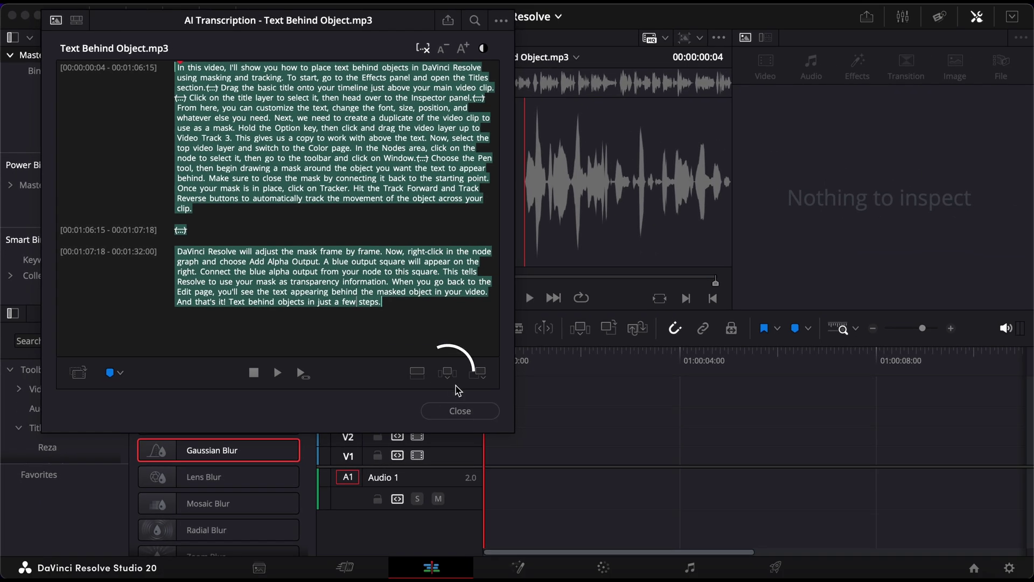
left_click(448, 373)
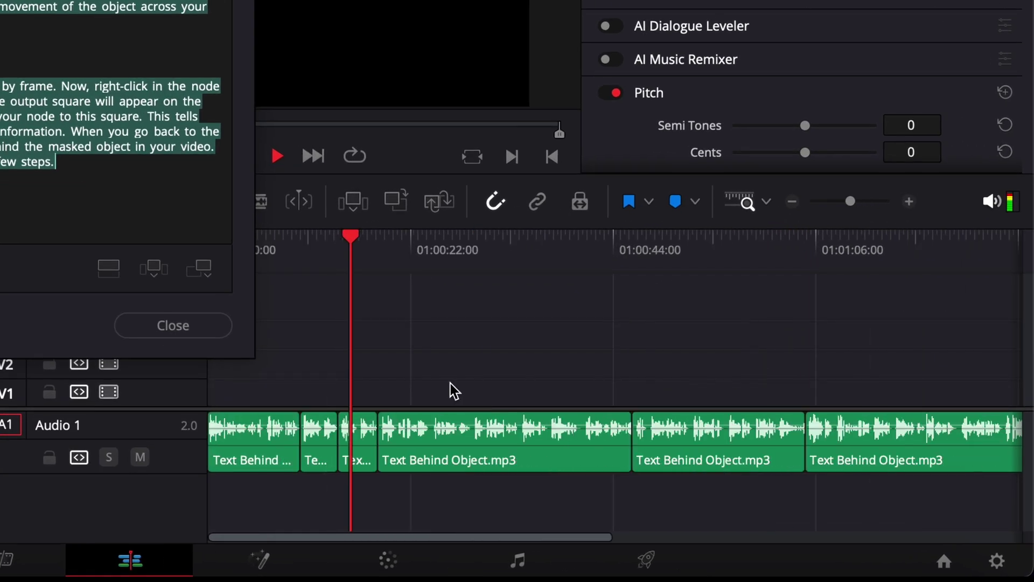
scroll(485, 384, "down", 3)
scroll(485, 383, "up", 3)
scroll(495, 392, "down", 3)
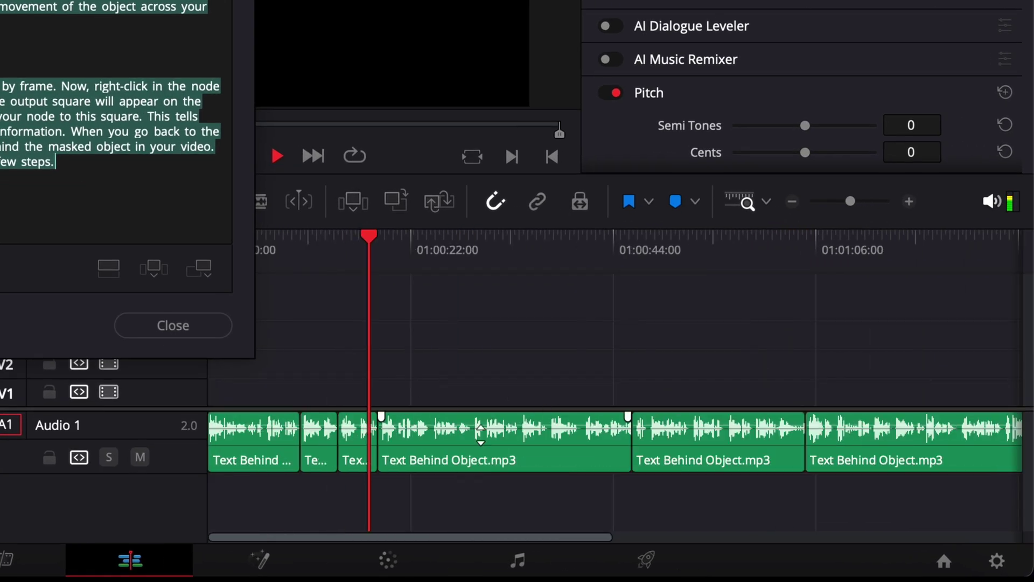
scroll(356, 372, "down", 2)
scroll(485, 372, "up", 2)
scroll(597, 324, "up", 1)
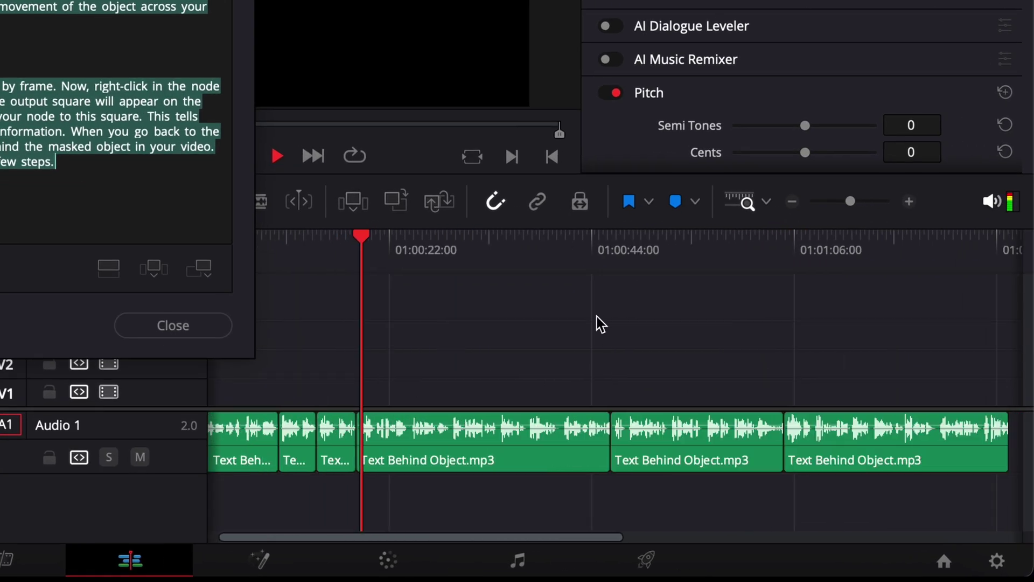
Move the playhead to about 01:00:44, on a cut between Audio 1 clips
left_click(596, 243)
scroll(615, 291, "up", 2)
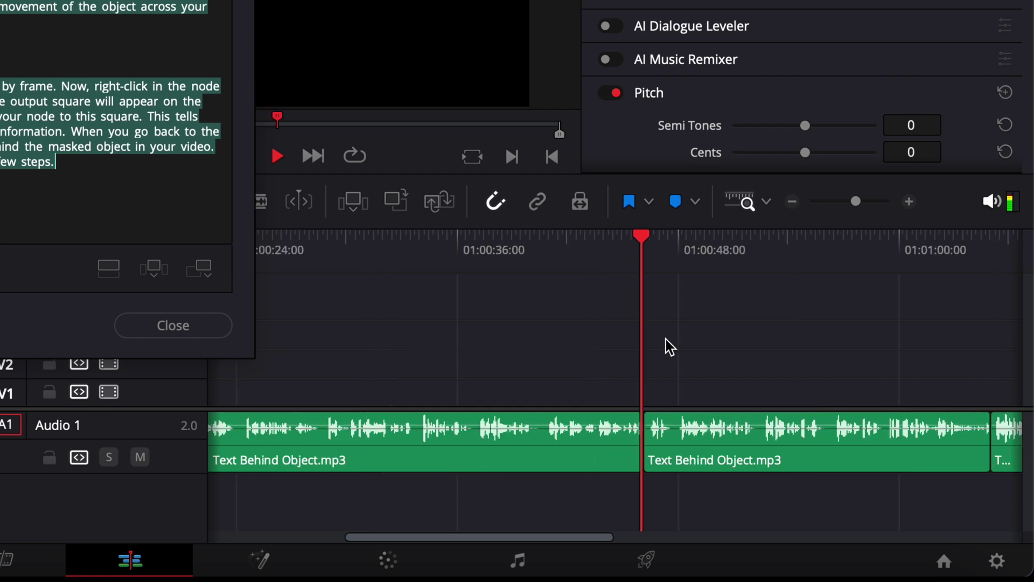